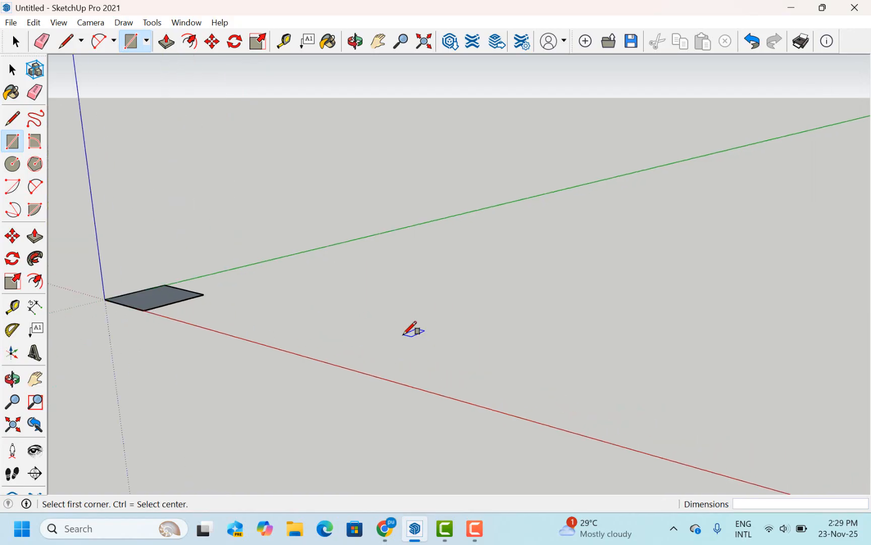
- Offset the square at the origin outward by about 26 cm to make a larger surrounding square
left_click(355, 41)
left_click_drag(263, 279, 313, 319)
left_click(378, 40)
left_click_drag(315, 190, 611, 243)
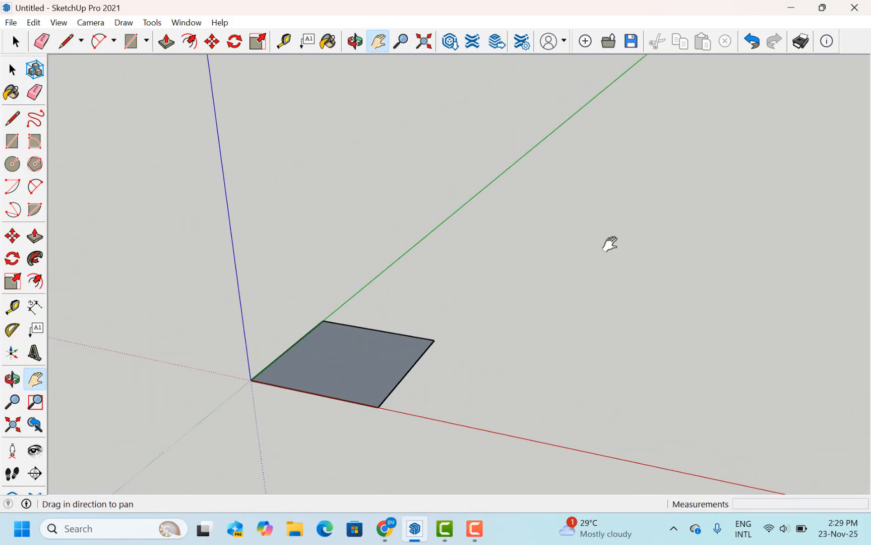
left_click(35, 281)
left_click(399, 382)
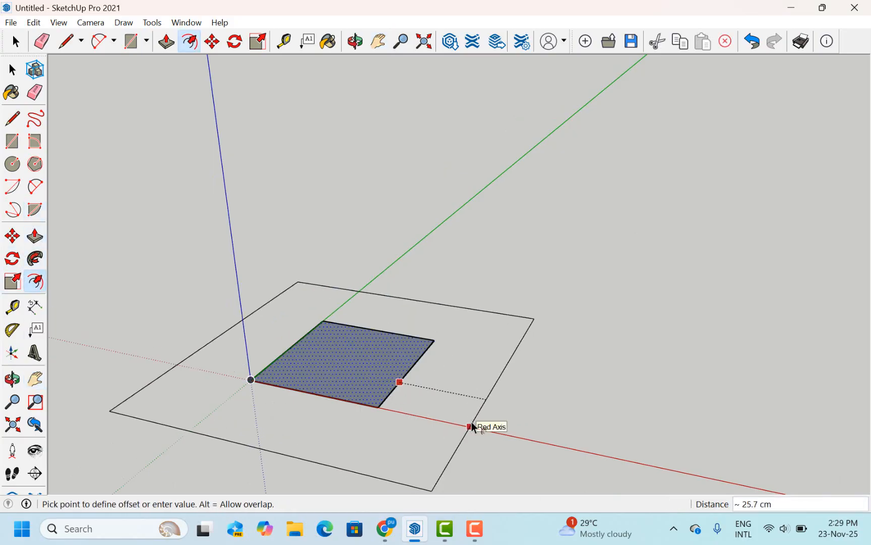
left_click(475, 428)
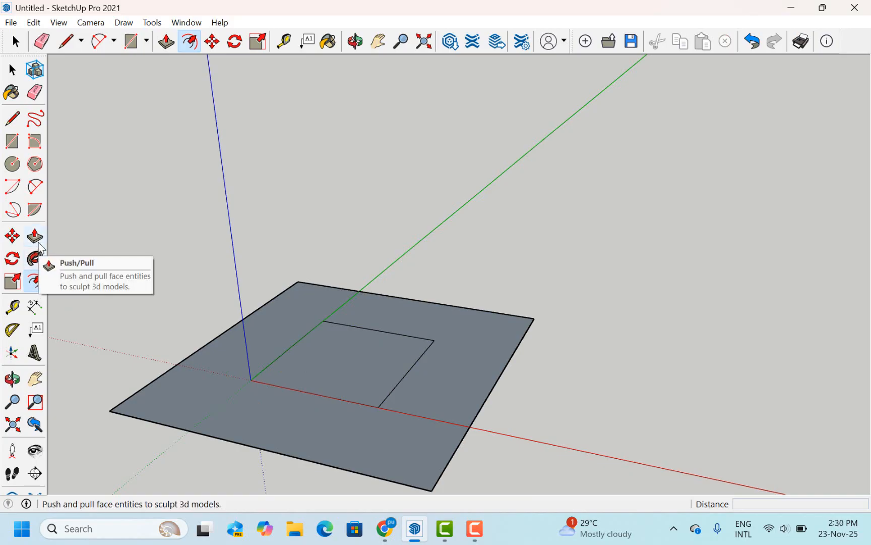
- Offset the inner square outward by 10 cm, adding an intermediate square outline on the base
left_click(383, 395)
left_click(397, 404)
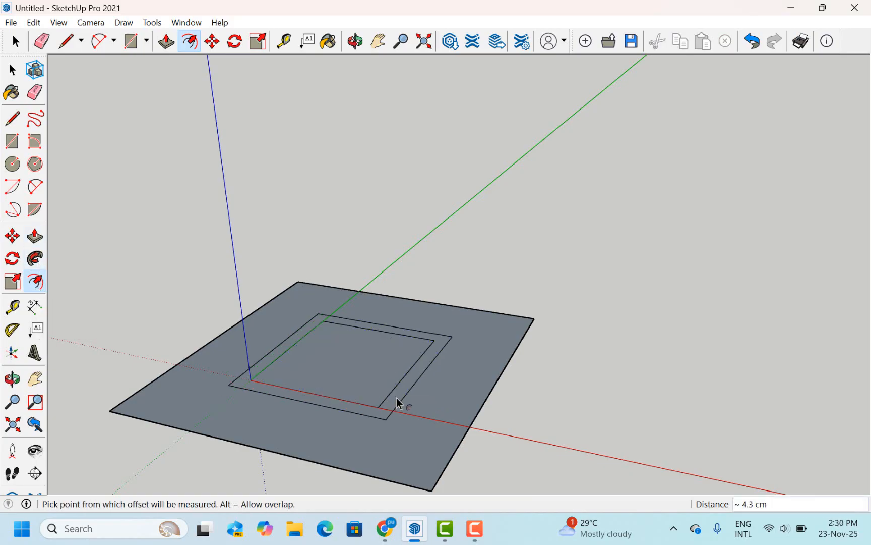
type("10")
key("Return")
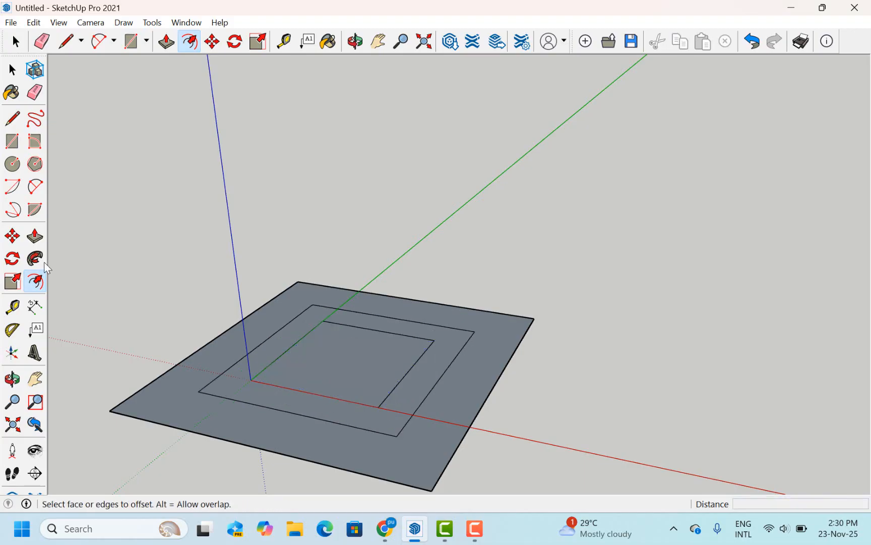
- Push/Pull the innermost square upward to raise a box from the base
left_click(35, 235)
left_click_drag(405, 358, 369, 300)
- Offset the box's top face outward by 15 cm to form an overhanging rim
left_click(355, 41)
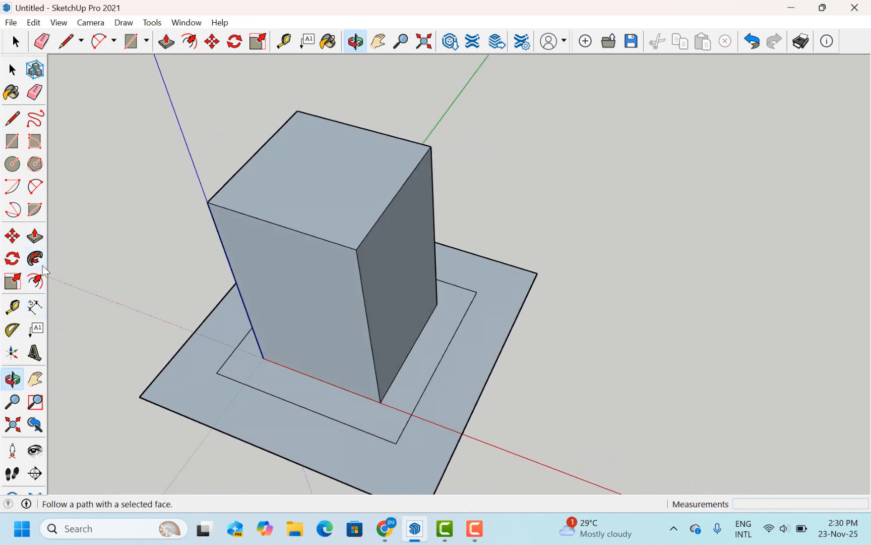
left_click(34, 281)
left_click(336, 225)
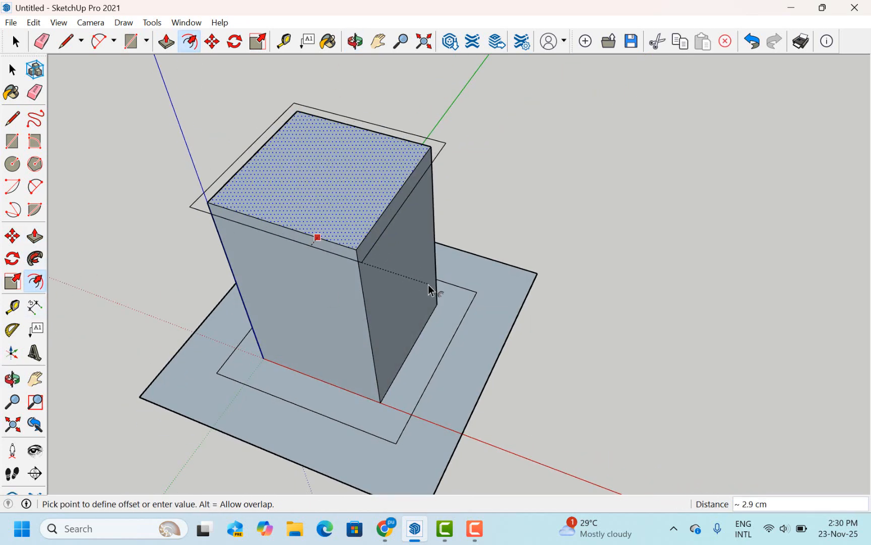
left_click(411, 287)
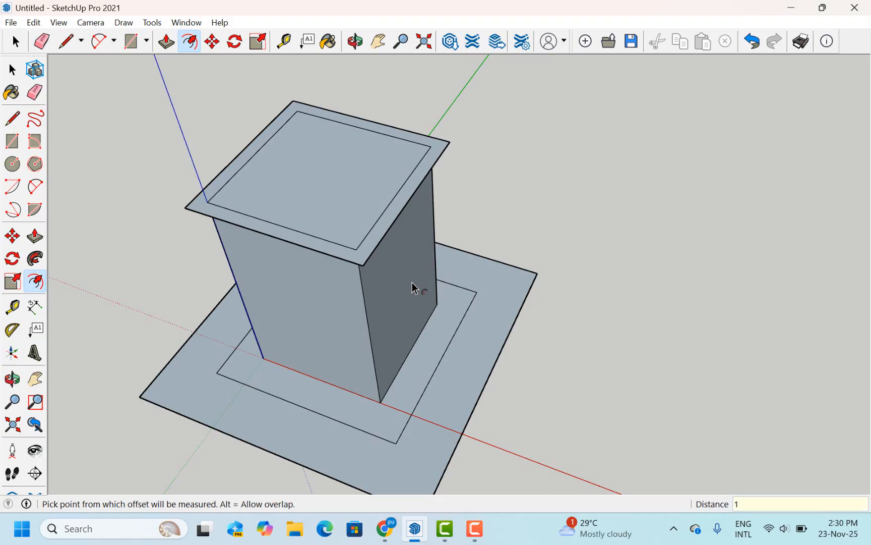
type("15")
key("Return")
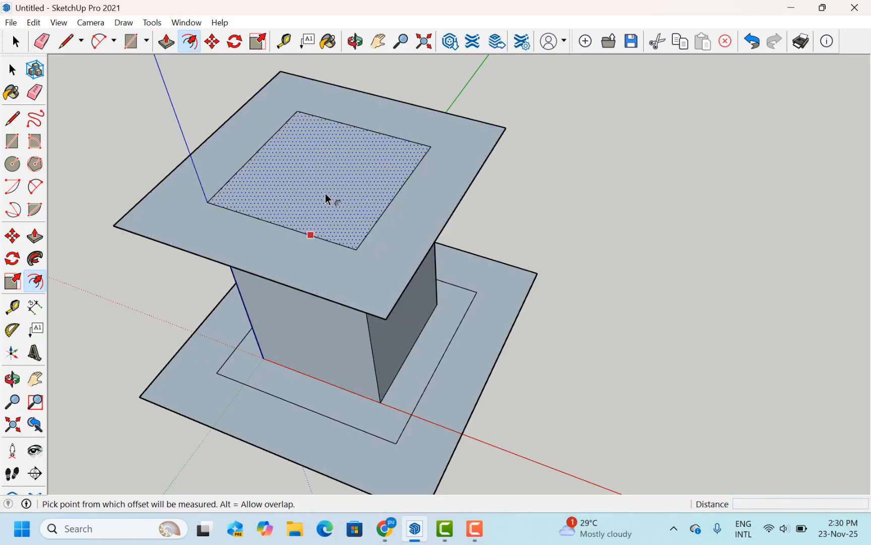
- Extrude the inner square of the box top upward into a tall column with successive pulls of about 28 cm and 74 cm
left_click(34, 92)
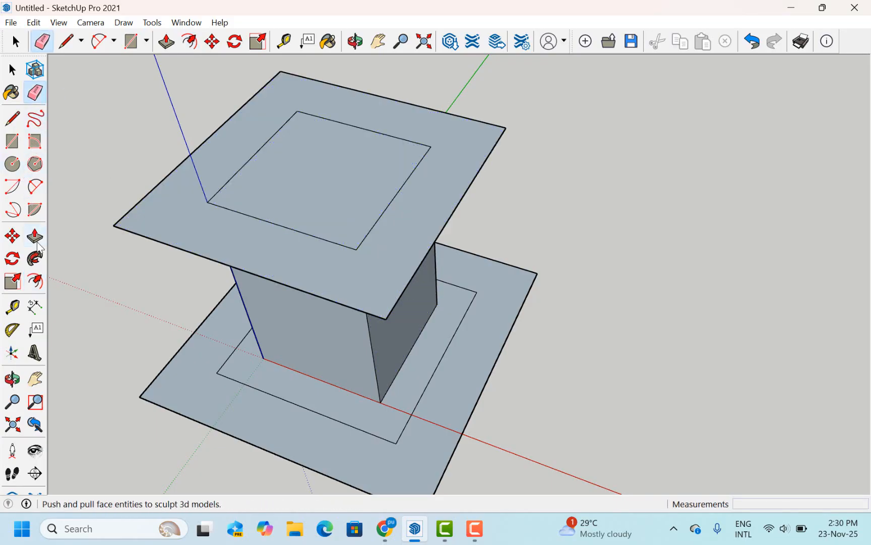
left_click(34, 236)
left_click(329, 220)
left_click(302, 117)
scroll(375, 200, "up", 3)
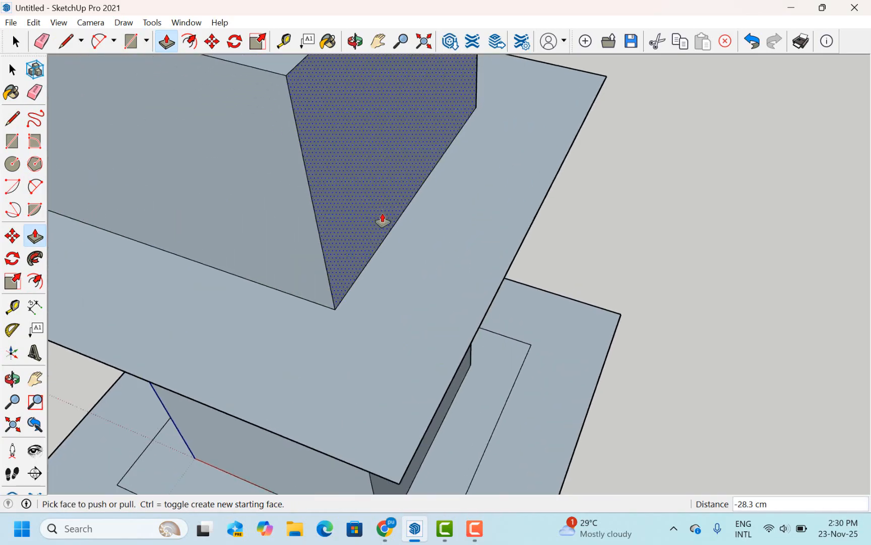
scroll(380, 224, "down", 5)
scroll(380, 229, "down", 3)
left_click(347, 168)
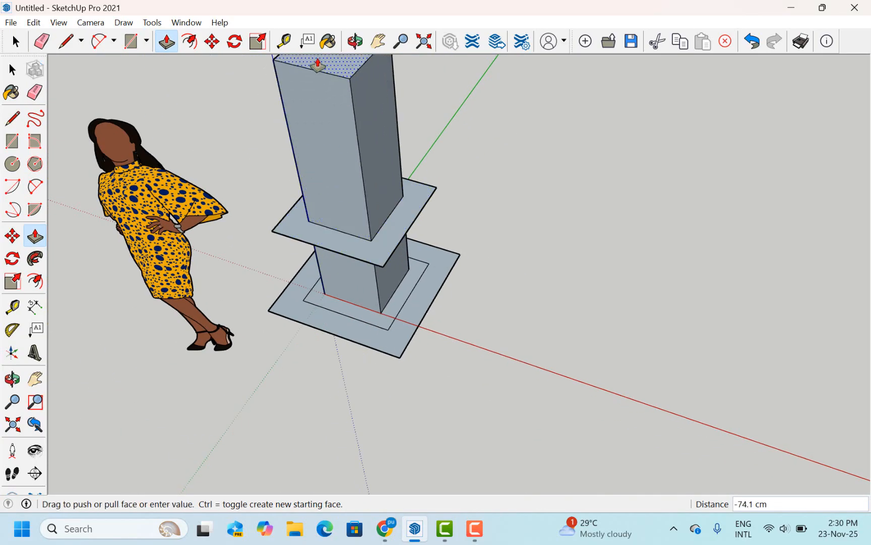
left_click(355, 208)
- Push/Pull the overhanging rim around the column upward to a thickness of 20 cm
left_click(355, 41)
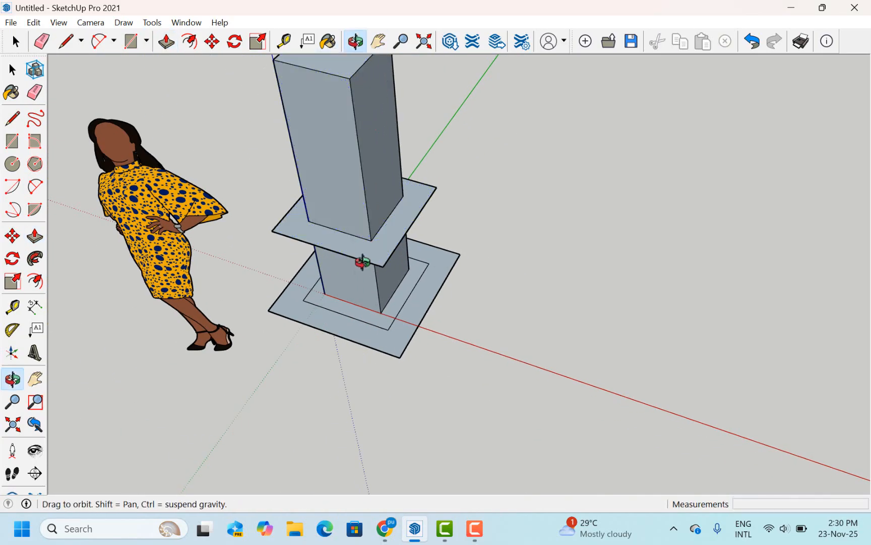
left_click_drag(360, 259, 418, 269)
scroll(418, 354, "up", 3)
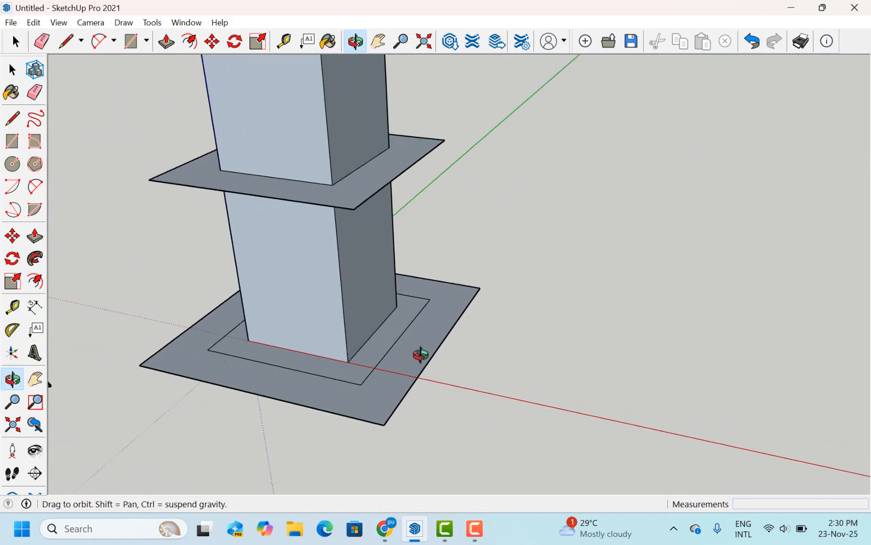
left_click(34, 236)
left_click(356, 193)
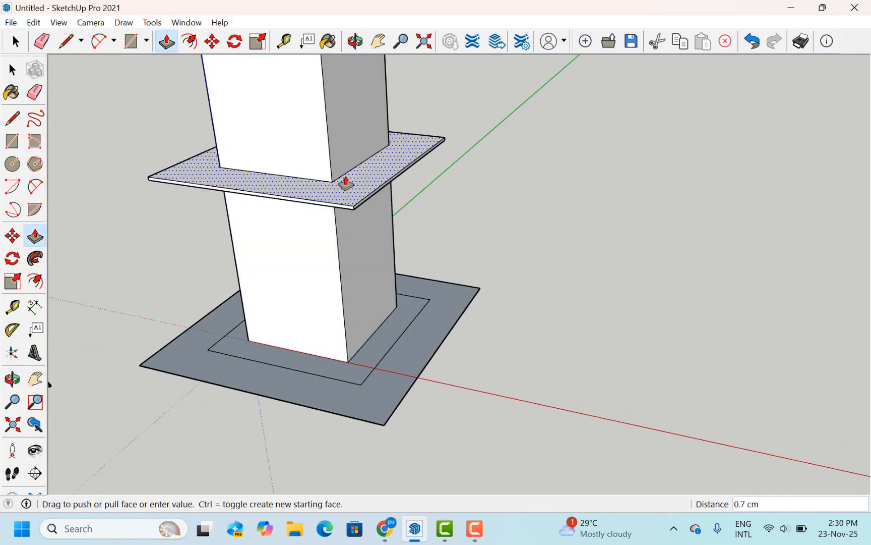
left_click(346, 177)
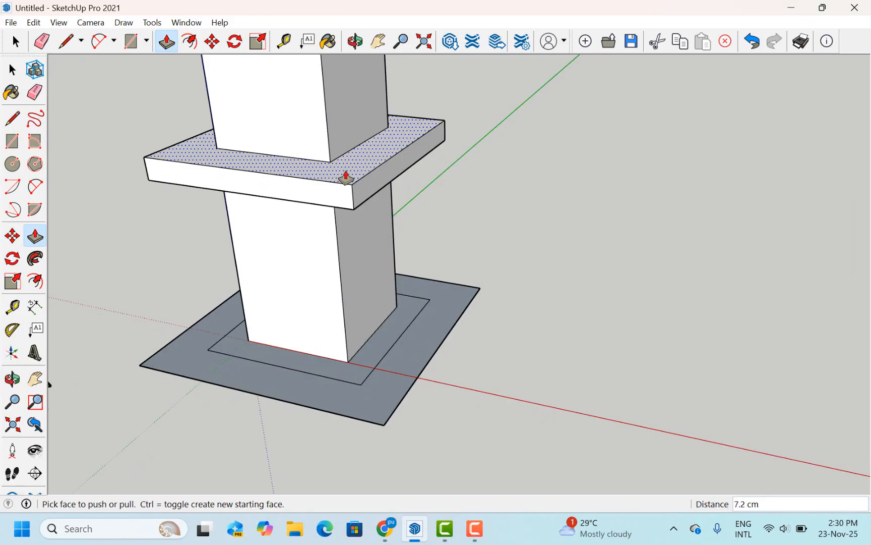
type("20")
key("Return")
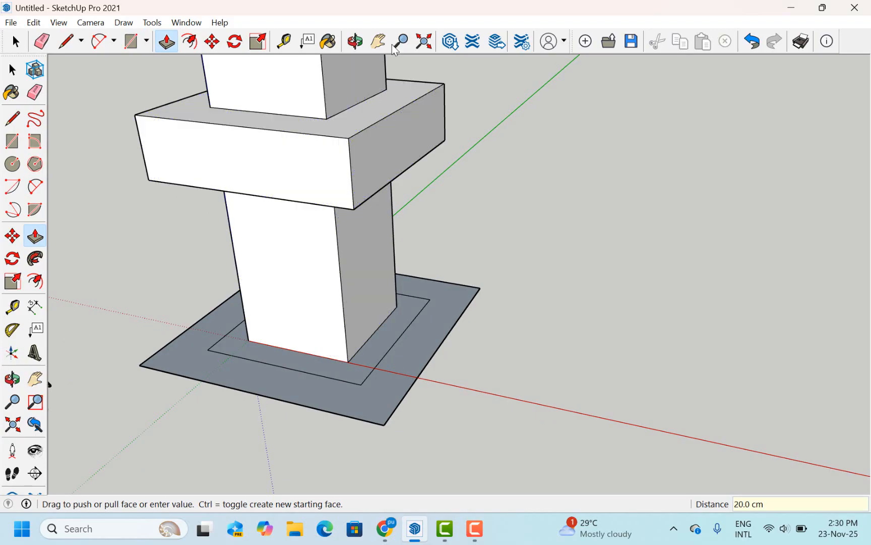
- Examine the front face of the thickened collar block from straight on
left_click(378, 41)
left_click_drag(383, 121, 431, 222)
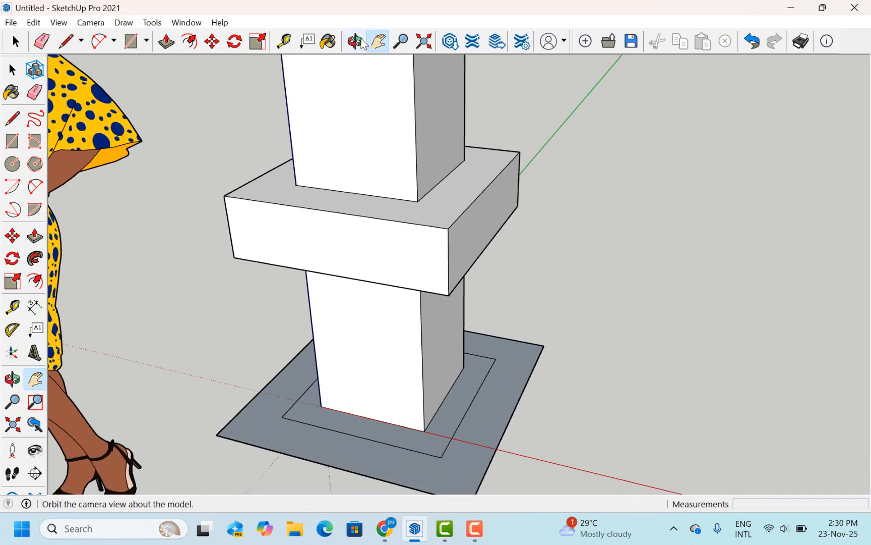
left_click(355, 41)
left_click_drag(327, 203, 495, 208)
scroll(488, 218, "up", 3)
left_click(378, 41)
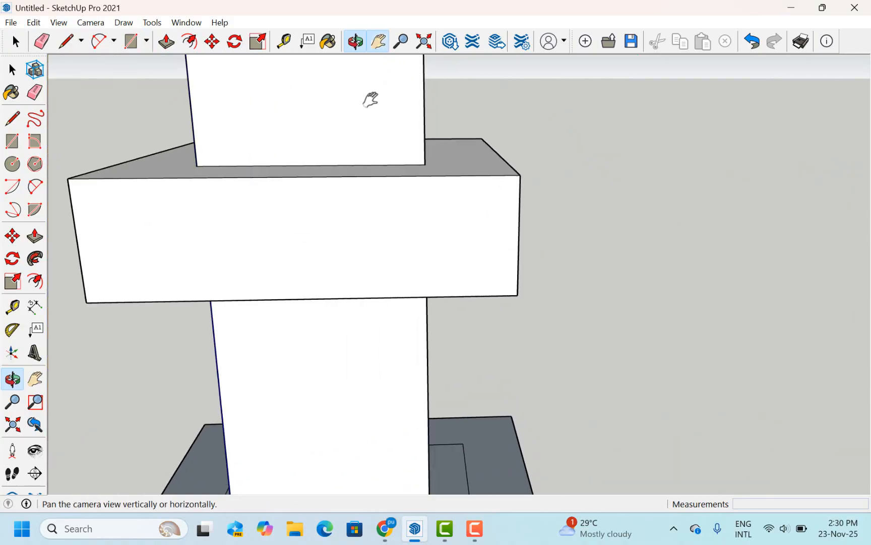
left_click_drag(383, 219, 467, 216)
left_click(355, 41)
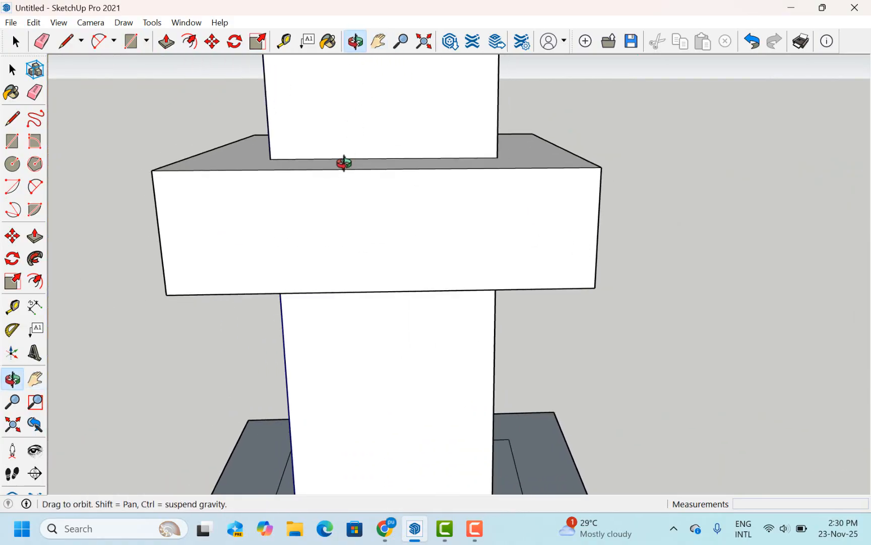
left_click_drag(345, 164, 327, 145)
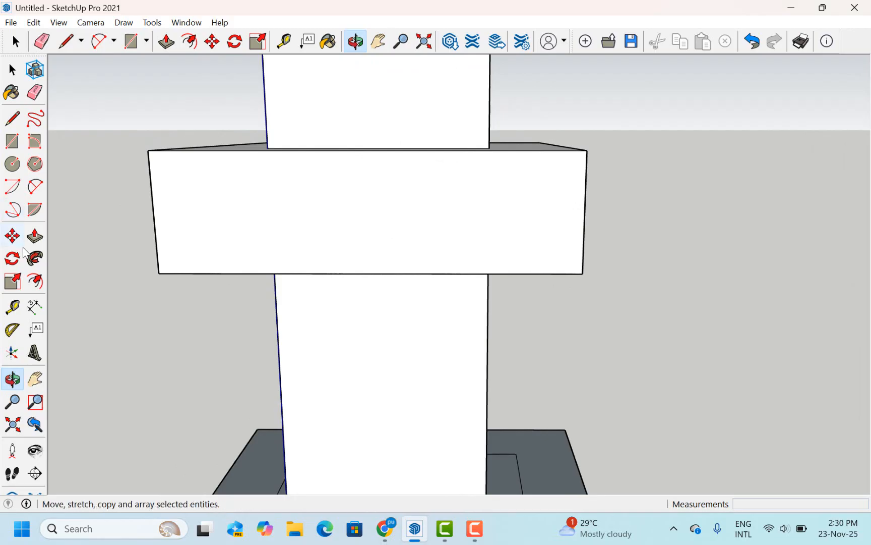
left_click(12, 306)
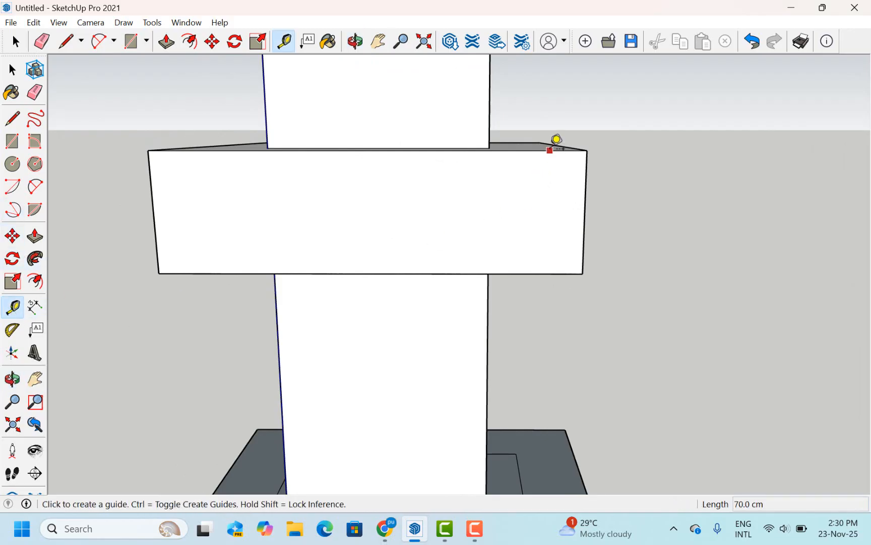
left_click(549, 150)
left_click(549, 174)
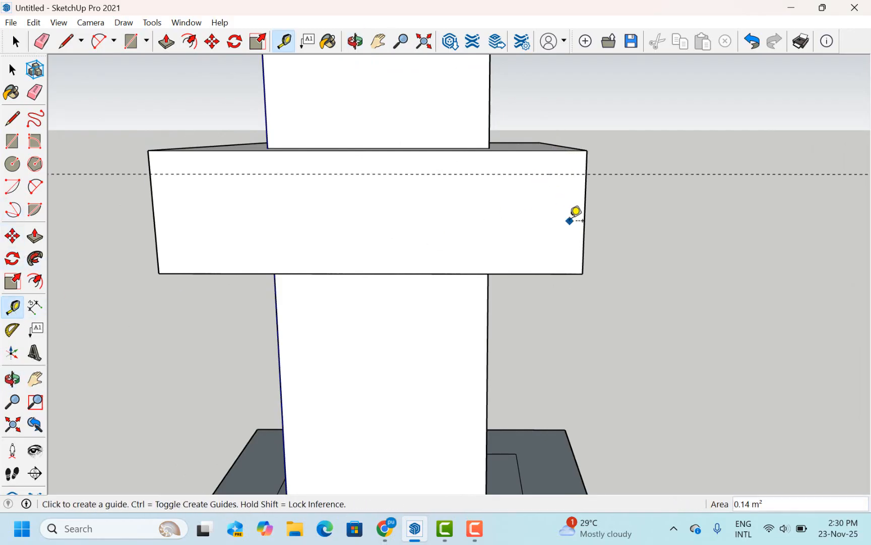
key("ctrl+z")
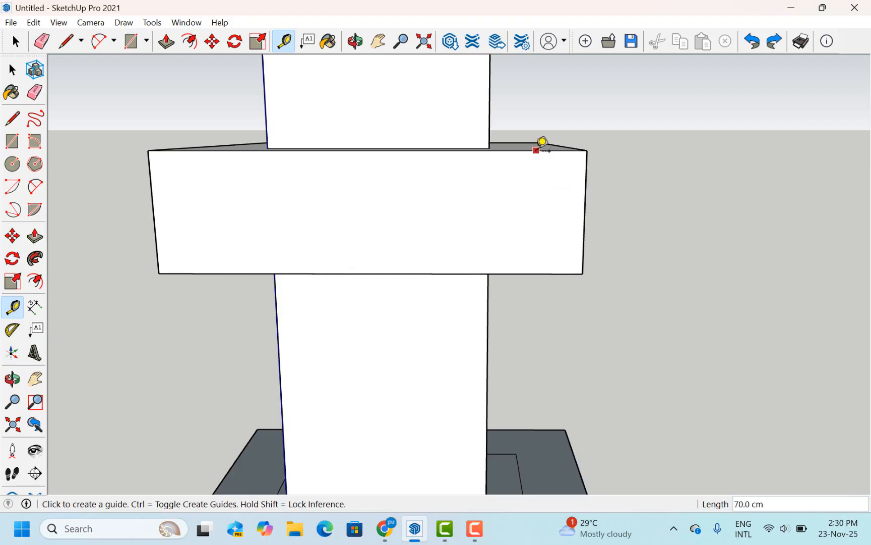
- Place a horizontal guide on the collar's front face, parallel to and below its top edge
left_click(537, 151)
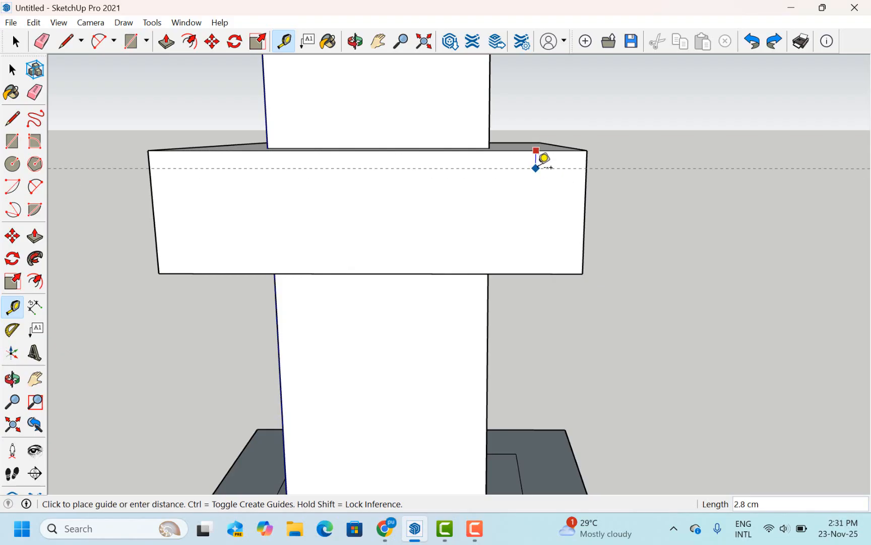
key("Return")
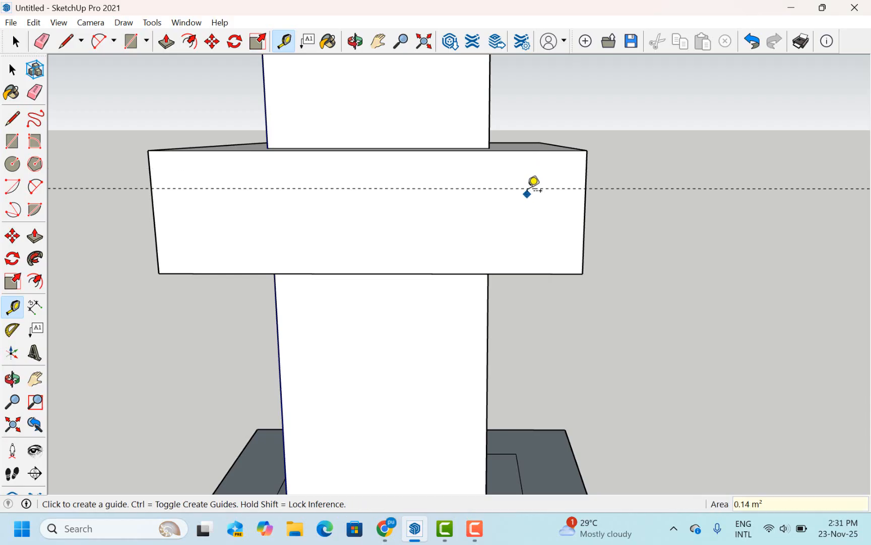
left_click(536, 188)
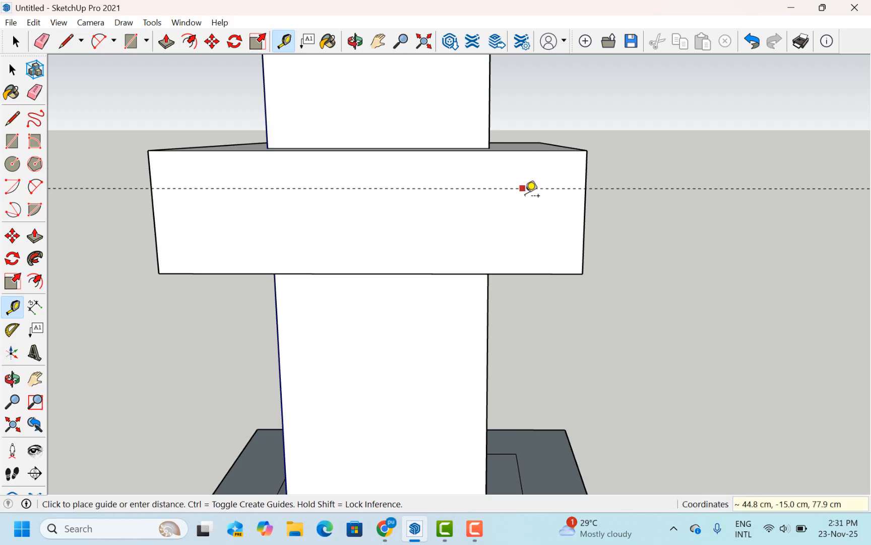
left_click(534, 207)
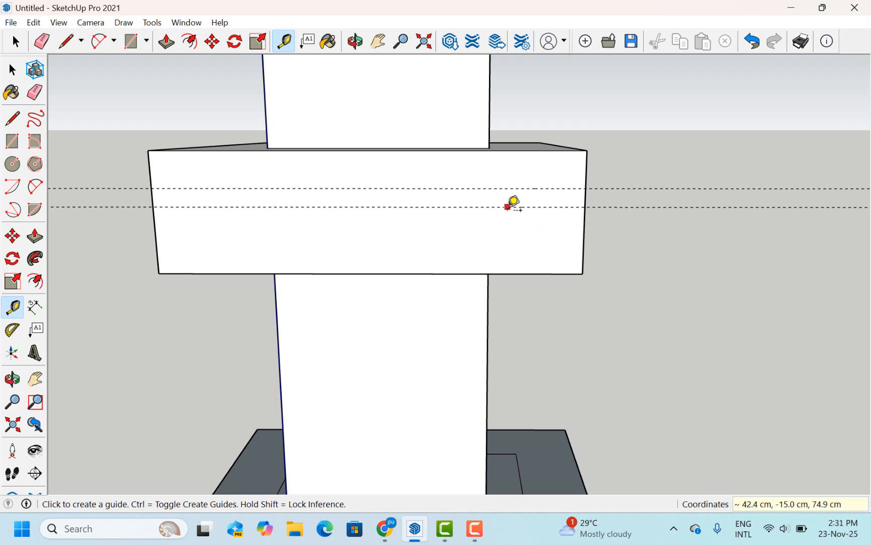
key("ctrl+z")
- Add three more horizontal guides on the collar's front face: 3 cm below the first, 6 cm below that, and one near the bottom edge
left_click(504, 188)
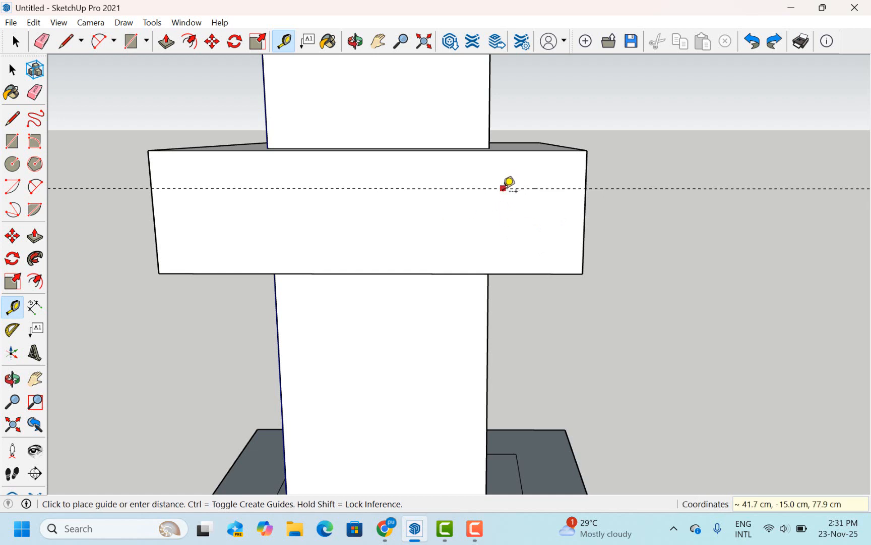
key("Return")
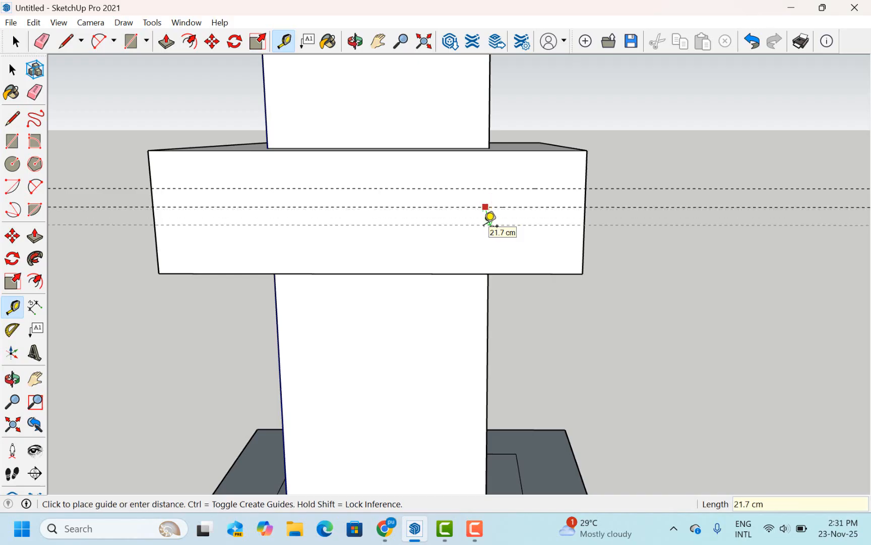
type("3")
key("Return")
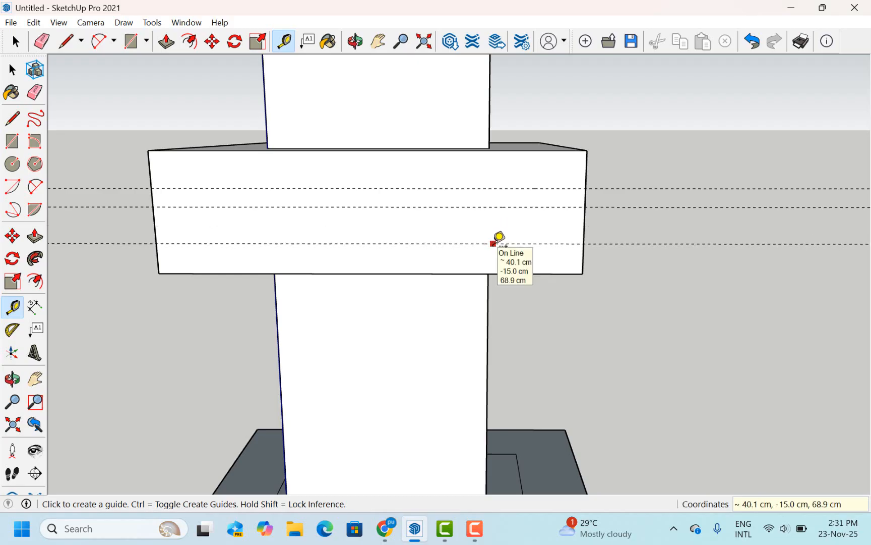
left_click(493, 244)
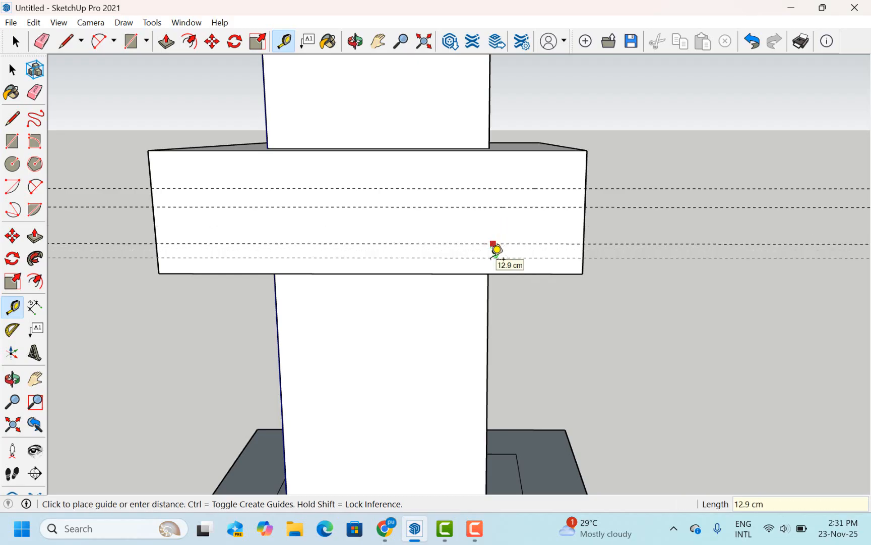
left_click(493, 260)
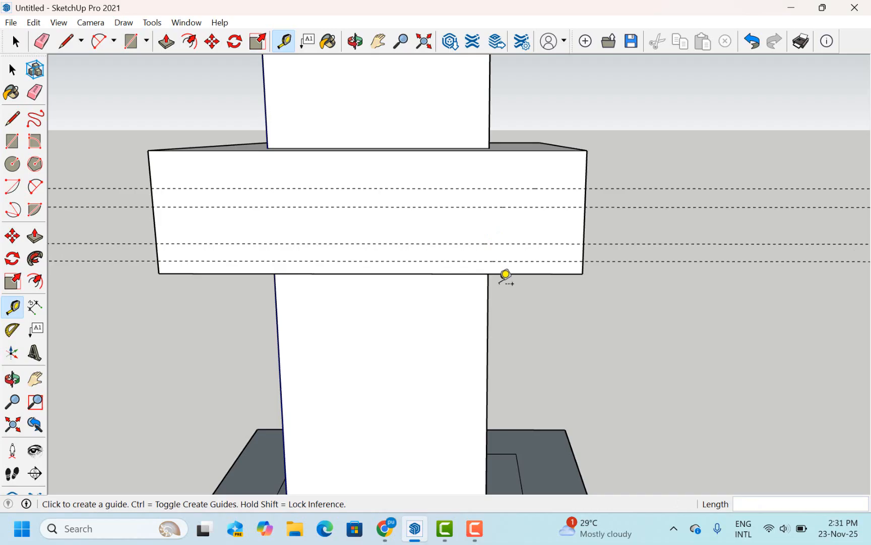
- Place a vertical guide on the collar's front face, parallel to and slightly inside its right edge
left_click(585, 166)
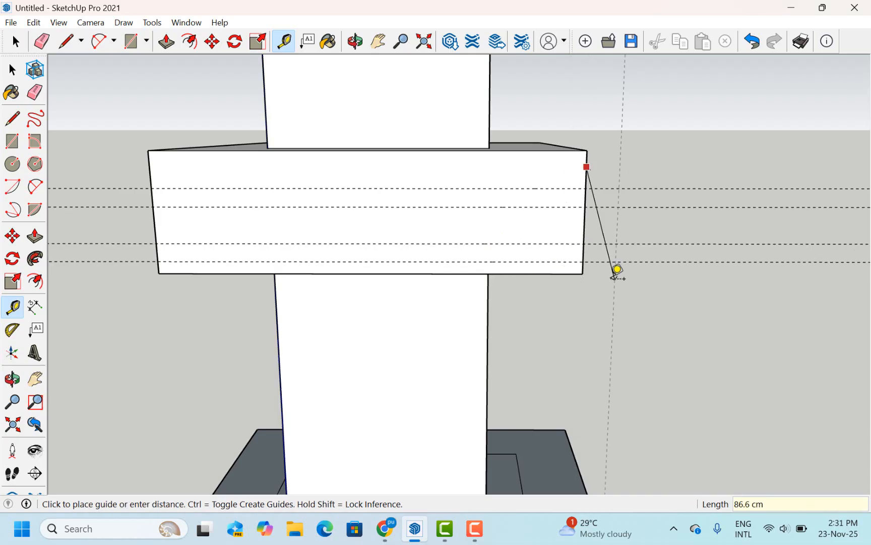
left_click(570, 182)
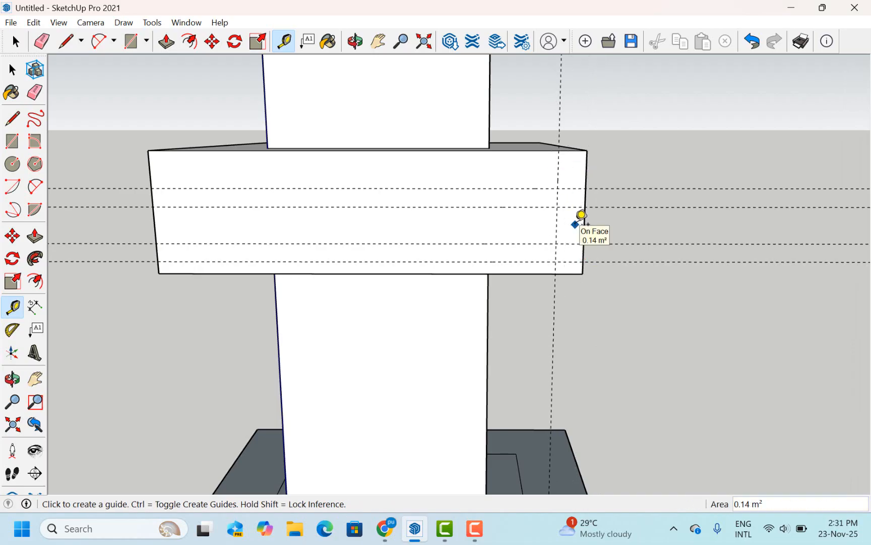
- Add two more vertical guides on the collar's front face, each 3 cm further inward from the previous one
left_click(569, 174)
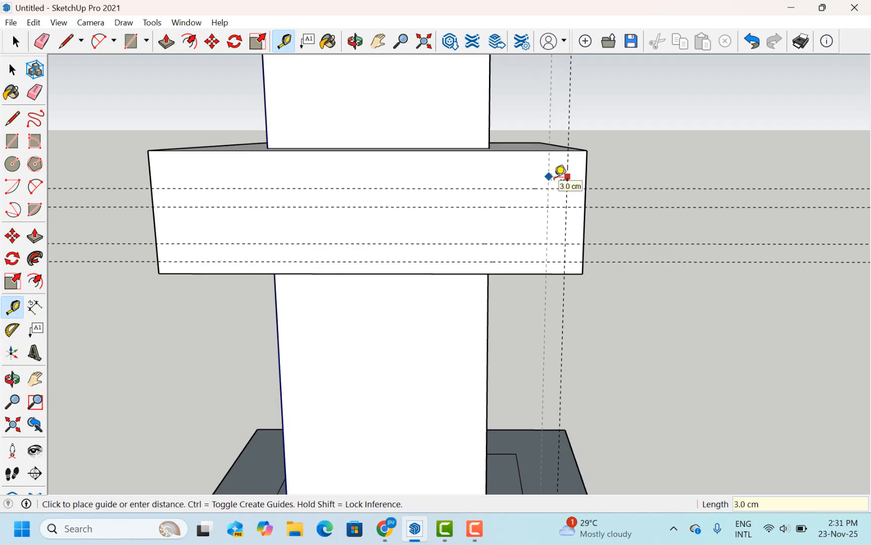
left_click(554, 173)
left_click(549, 172)
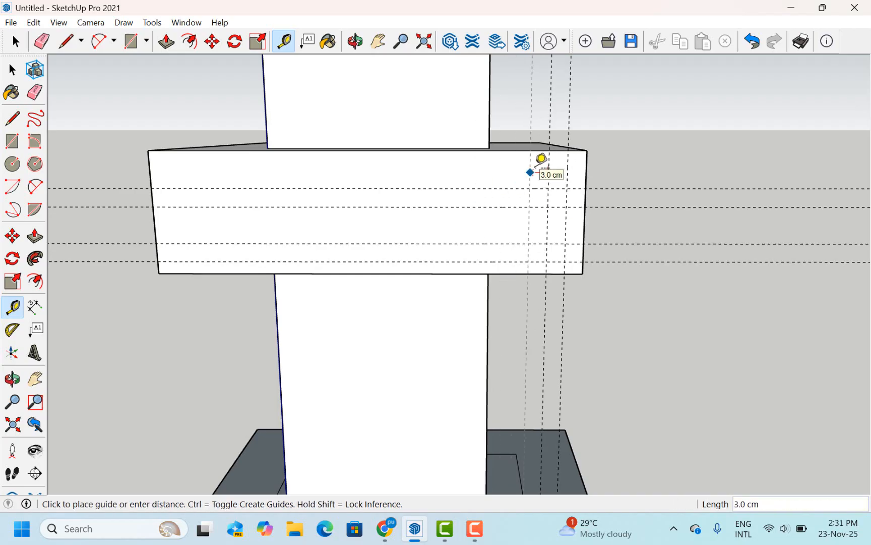
left_click(541, 160)
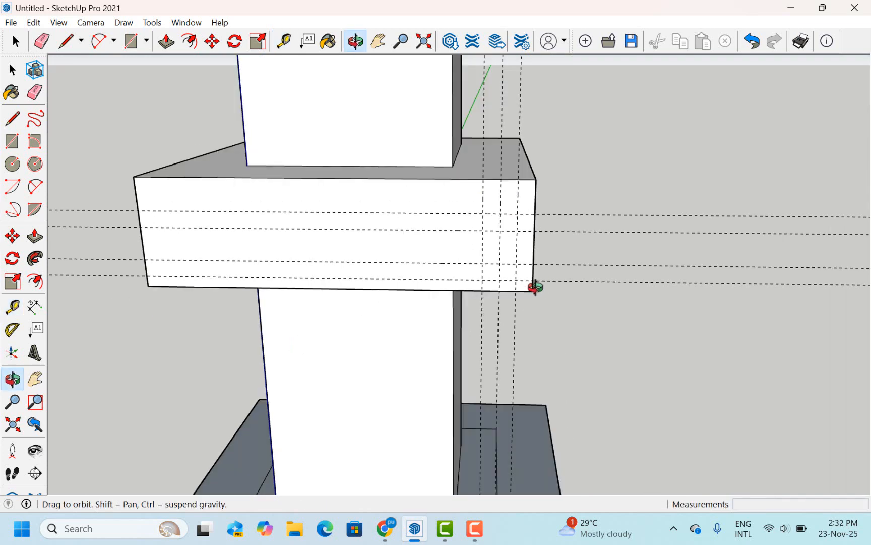
middle_click_drag(535, 288, 533, 298)
scroll(533, 298, "up", 3)
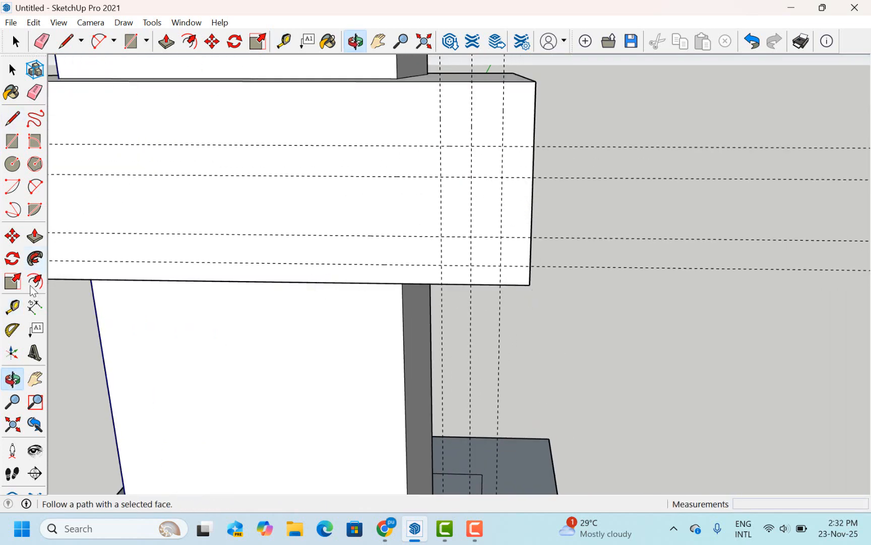
left_click(35, 306)
left_click(504, 81)
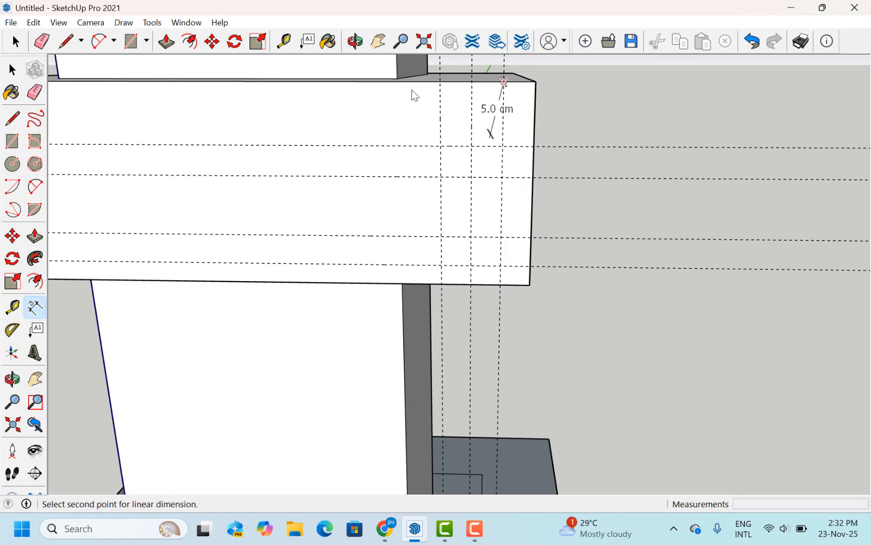
left_click(15, 41)
left_click(30, 312)
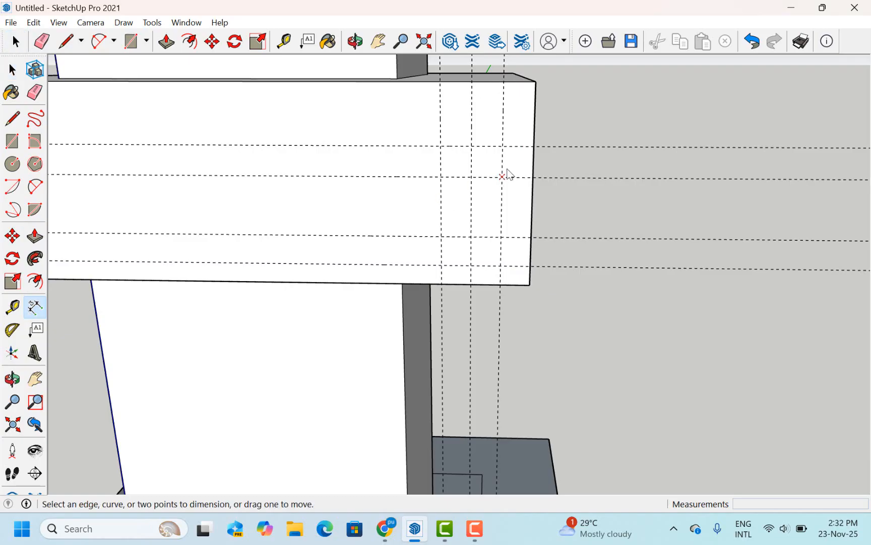
- Dimension the spacings between the upper three horizontal guides on the collar's front face, and undo both dimensions
left_click(503, 146)
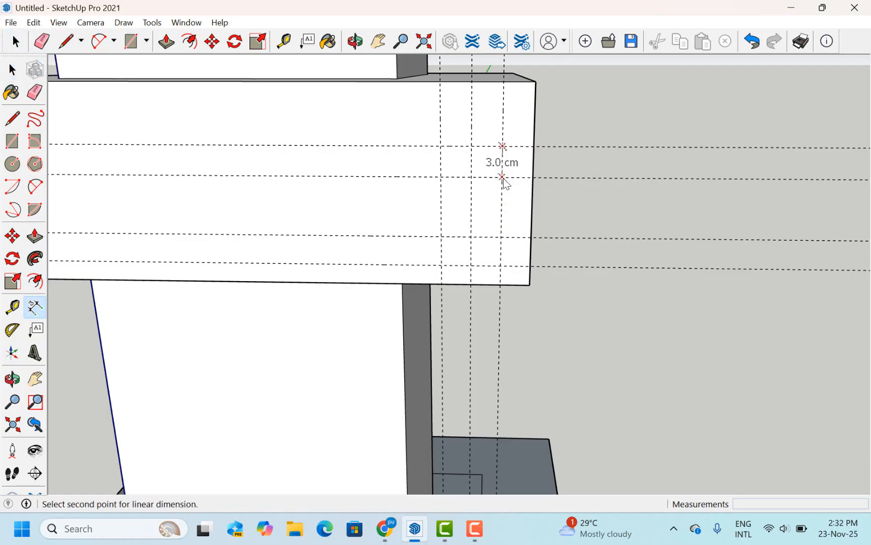
left_click(503, 177)
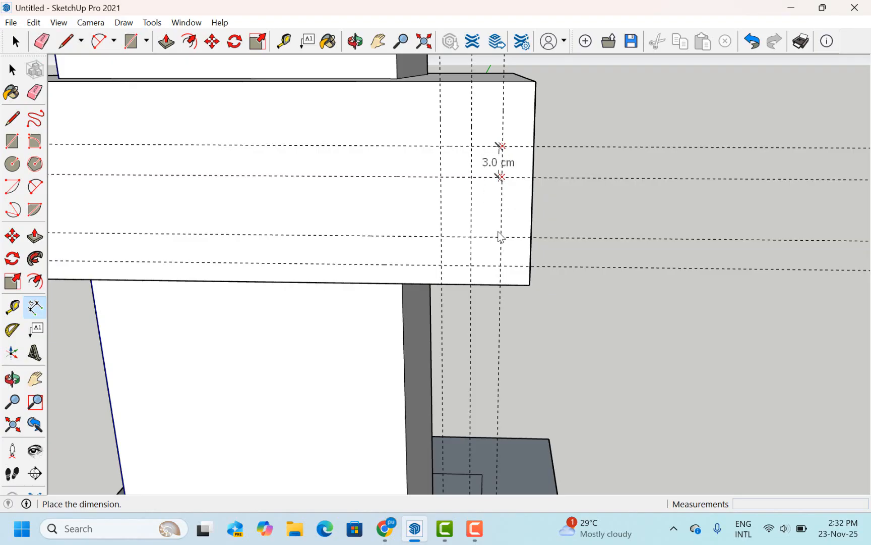
left_click(597, 150)
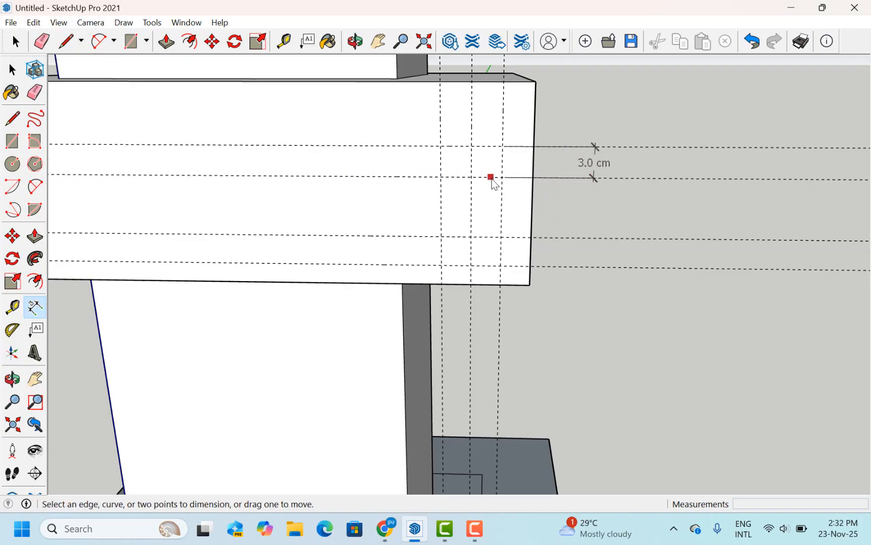
left_click(502, 177)
left_click(502, 237)
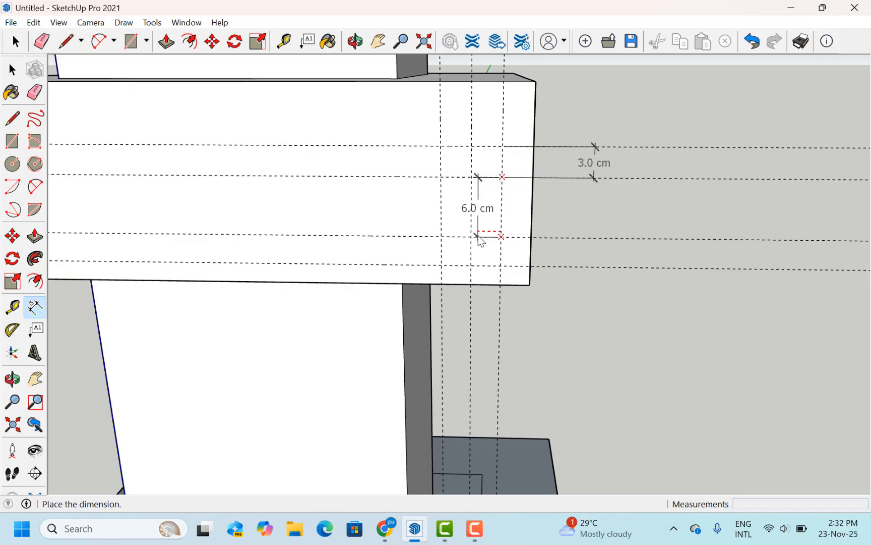
left_click(479, 240)
key("ctrl+z")
key("ctrl+z")
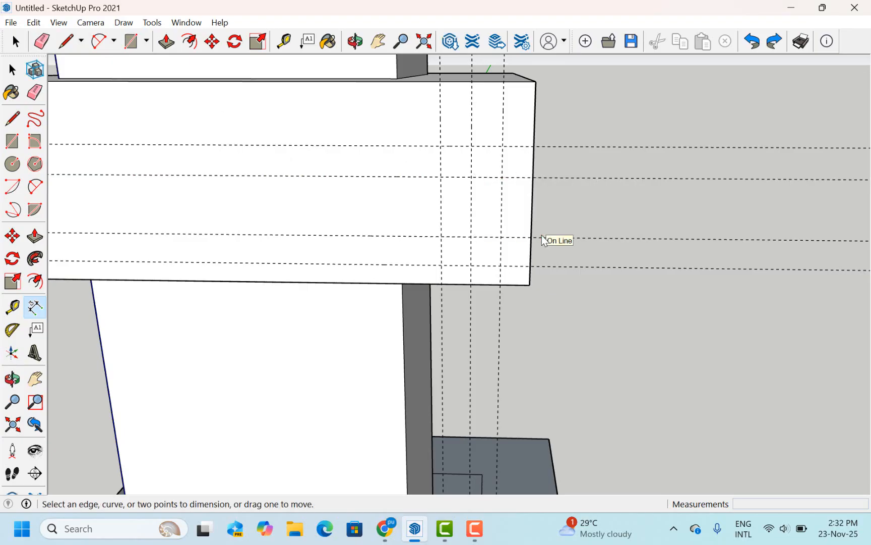
- Draw a 3 cm line inward from the collar's right edge along the top guide, and a 3 cm line down to the second guide
left_click(11, 118)
left_click(534, 146)
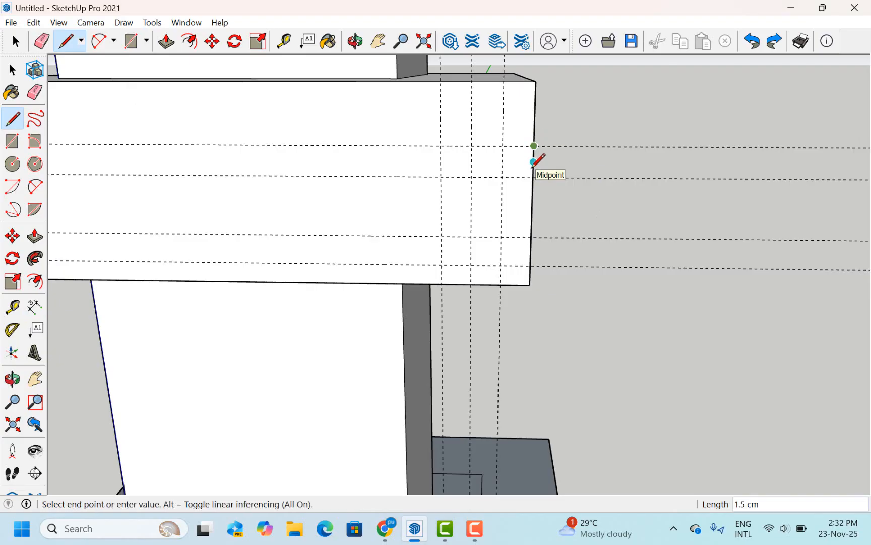
left_click(502, 145)
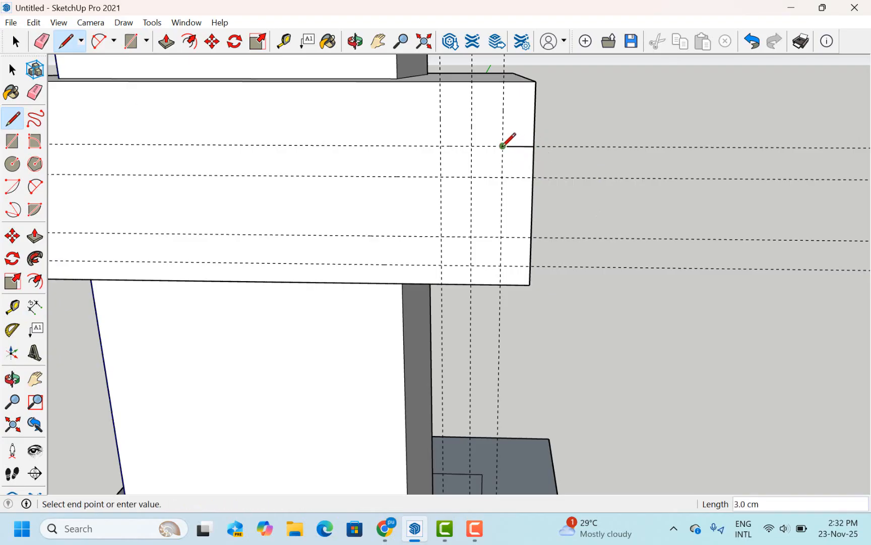
left_click(502, 177)
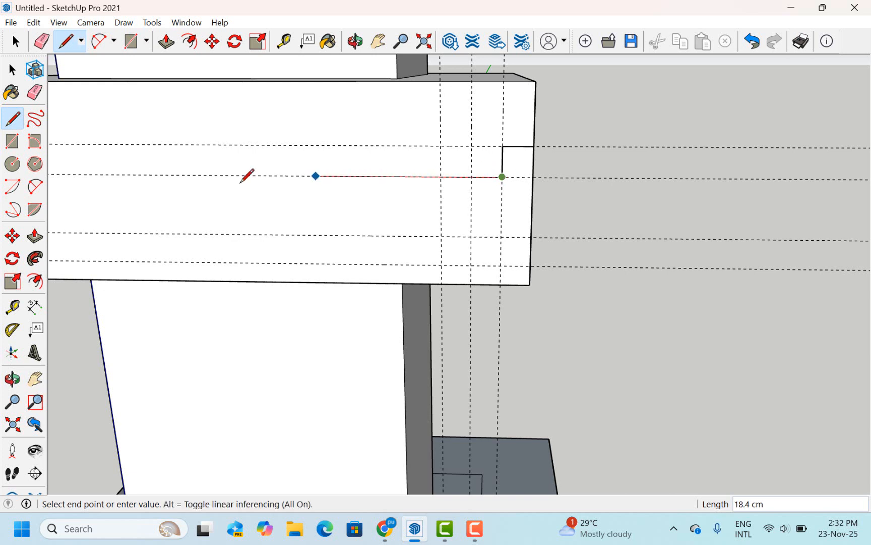
- Draw a two-point arc from the line's lower end to the middle vertical guide's crossing with the third horizontal guide, bulging about 1.3 cm outward from the notch
left_click(35, 186)
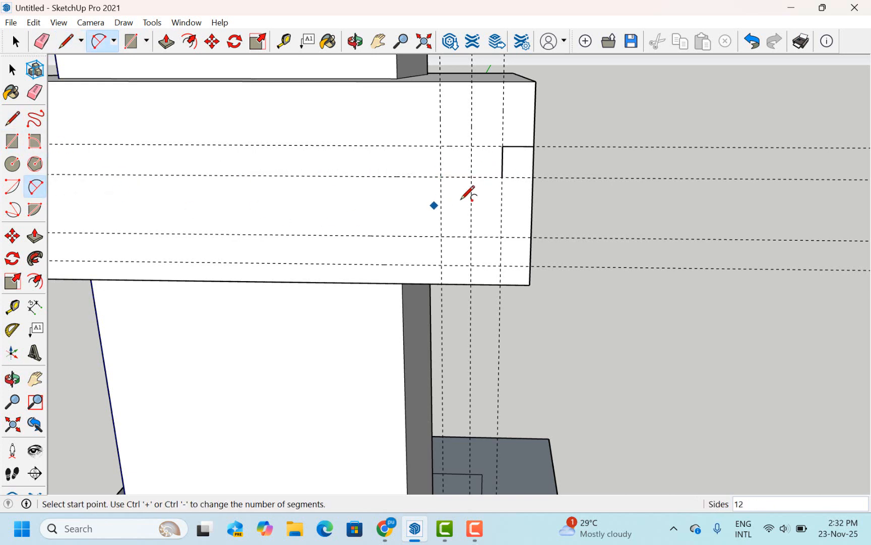
left_click(501, 177)
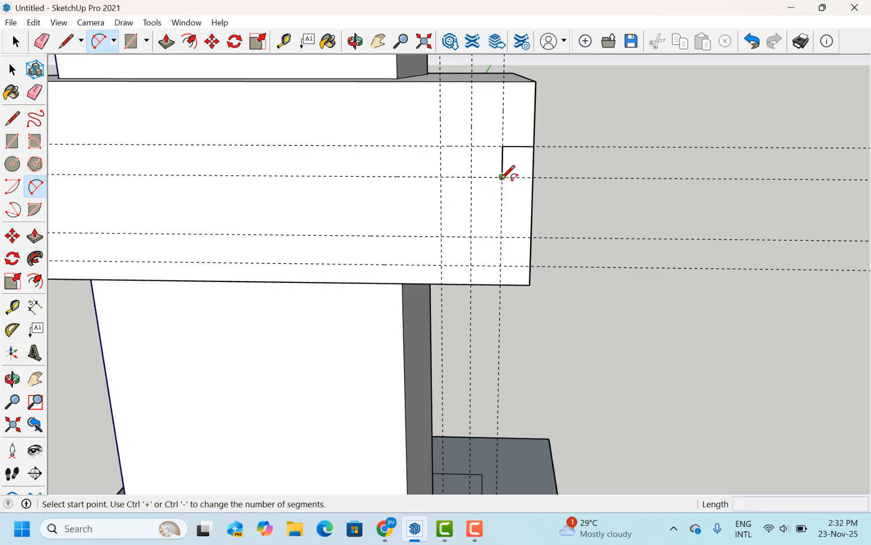
left_click(472, 236)
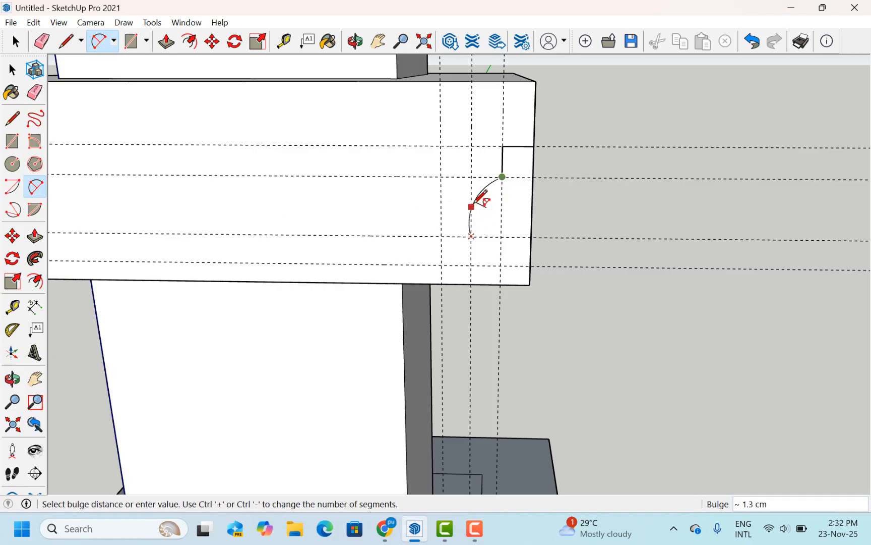
left_click(483, 196)
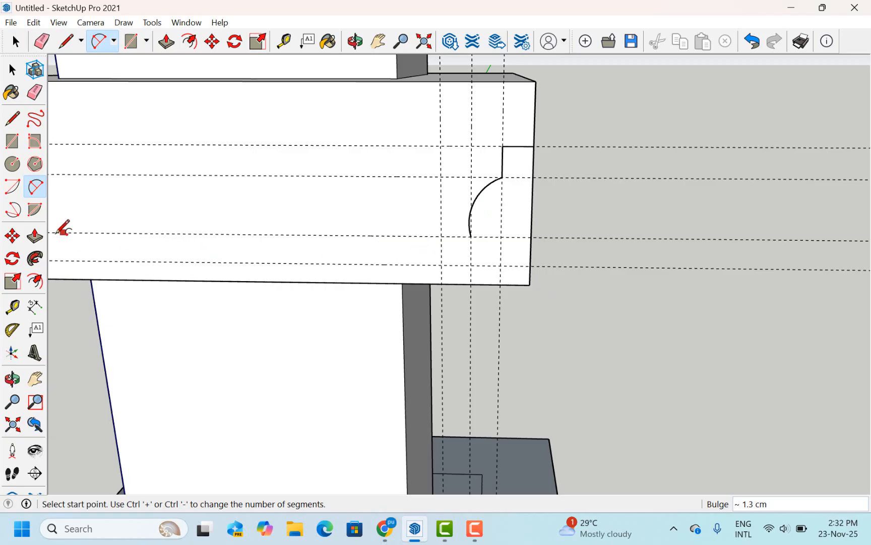
- Close the moulding profile with a 3 cm line inward from the arc's lower end and a 5 cm line down to the collar's bottom edge
left_click(13, 120)
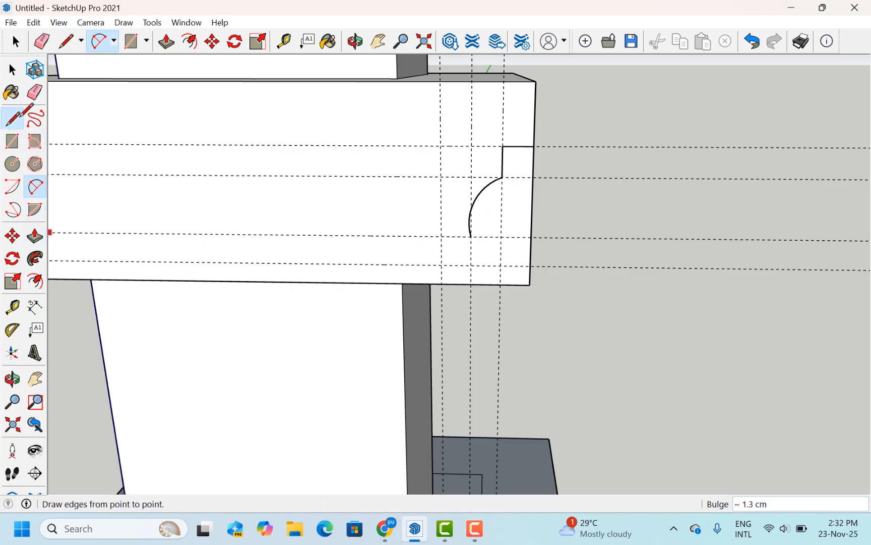
left_click(471, 236)
left_click(441, 236)
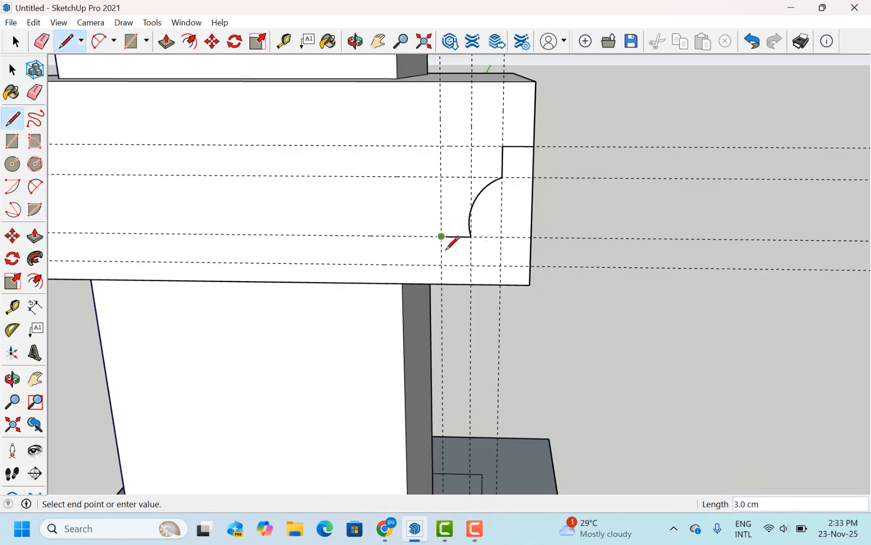
left_click(442, 283)
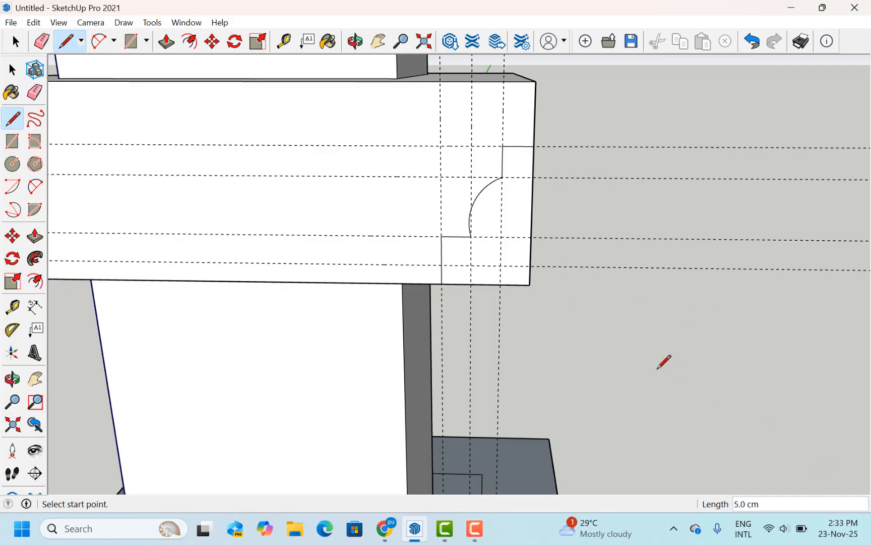
- Erase all the vertical and horizontal guides around the collar
scroll(584, 303, "down", 4)
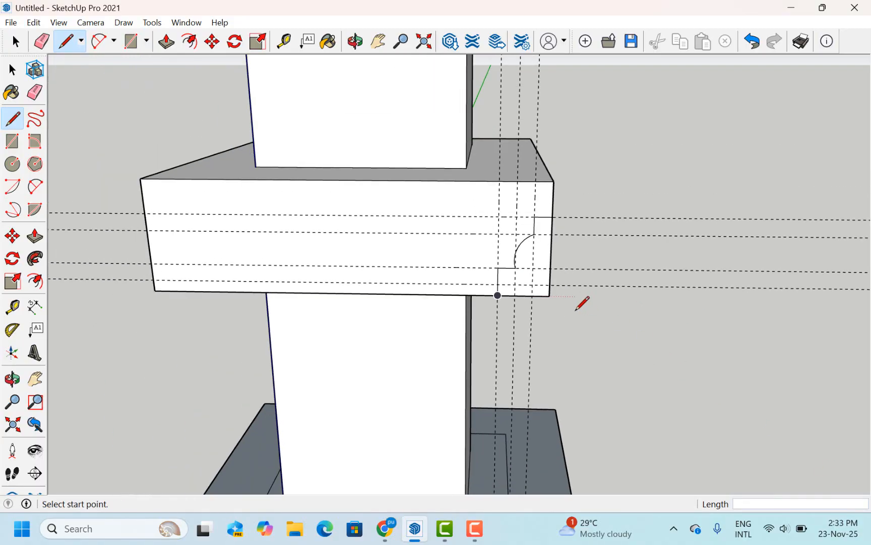
left_click(35, 93)
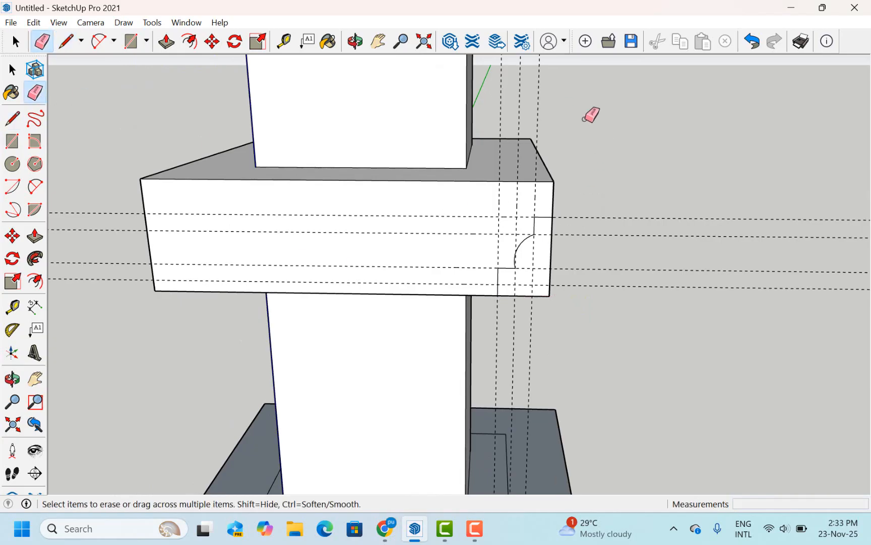
left_click_drag(505, 95, 540, 110)
left_click(501, 115)
left_click_drag(634, 212, 625, 307)
- Run the stepped corner profile around the collar with Follow Me, using the collar's top face as the path
left_click(376, 41)
left_click(355, 41)
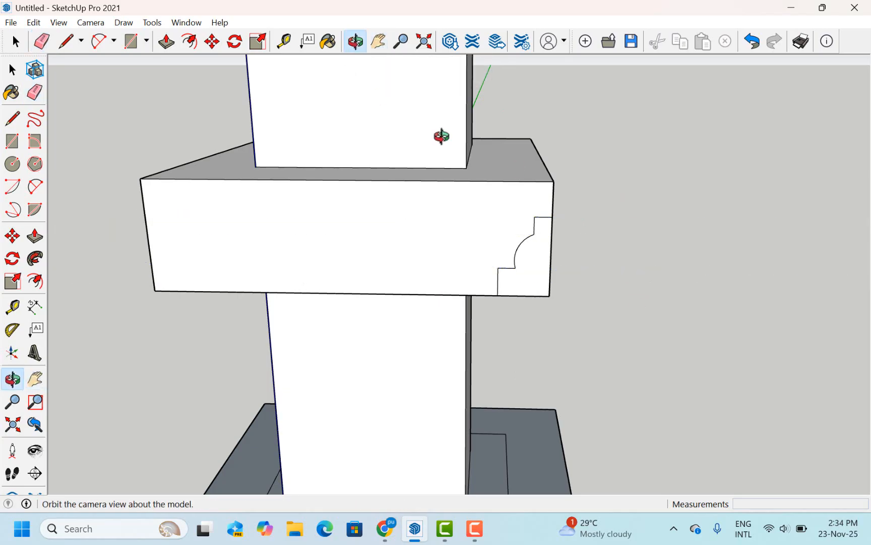
left_click_drag(442, 136, 590, 232)
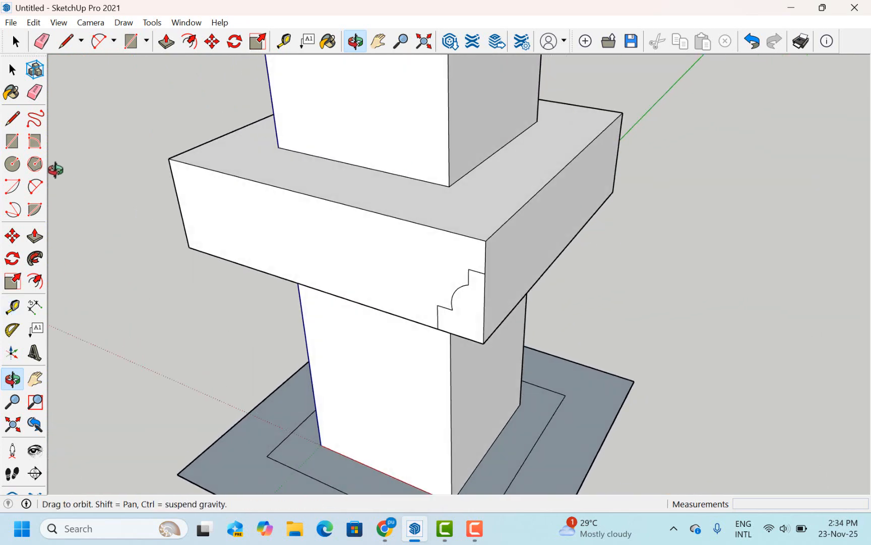
left_click(13, 70)
left_click(489, 204)
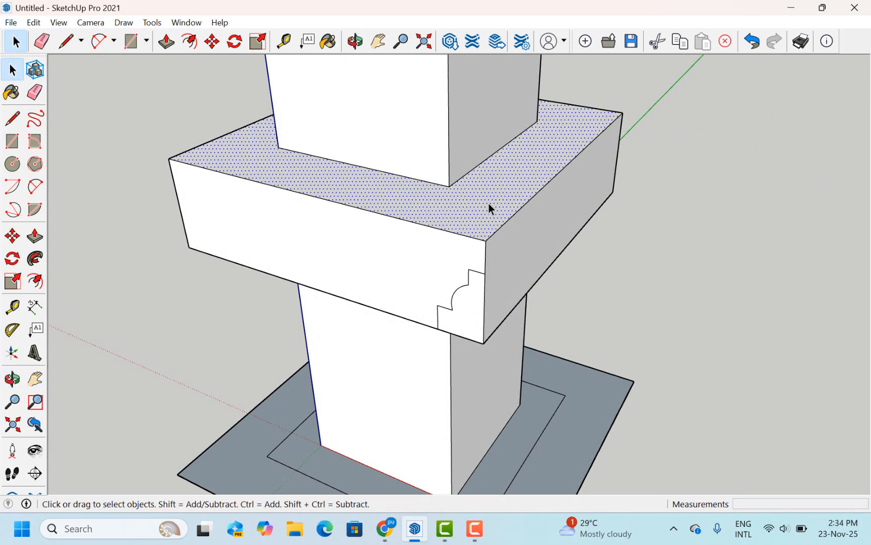
left_click(36, 259)
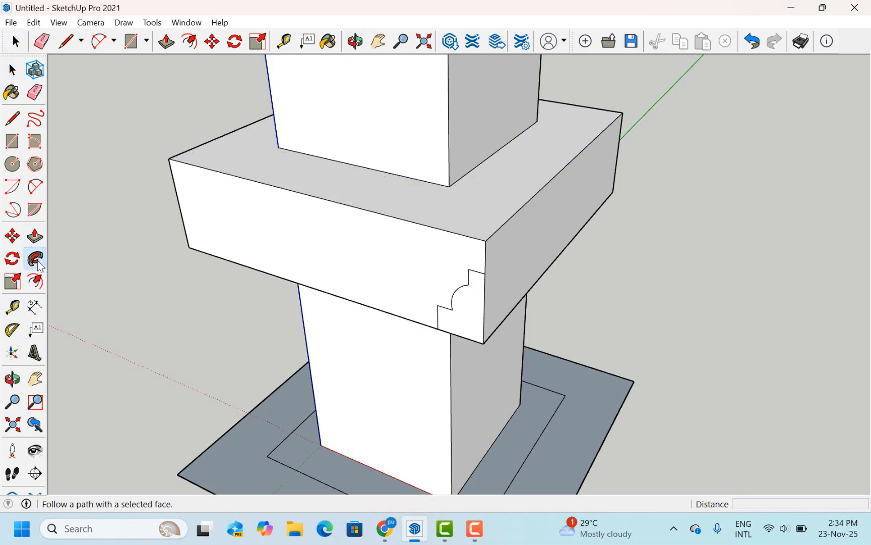
left_click(469, 317)
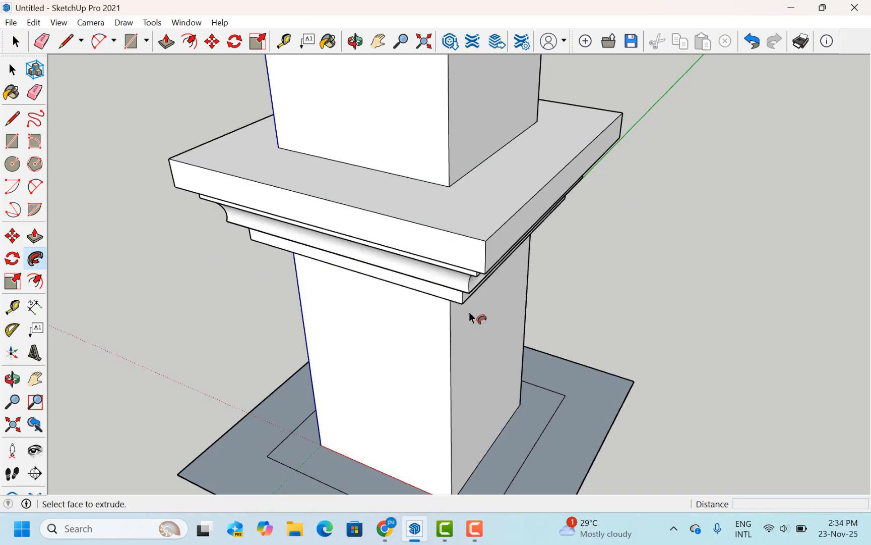